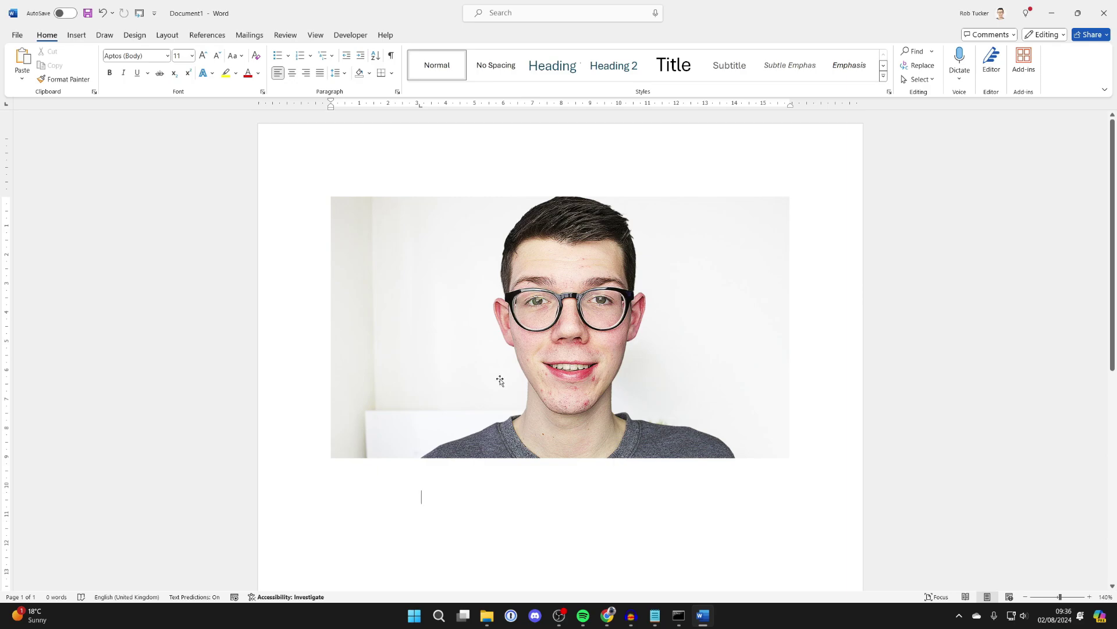
Select the portrait photo and start Remove Background from the Picture Format tools.
{"action": "left_click", "coordinate": [566, 278]}
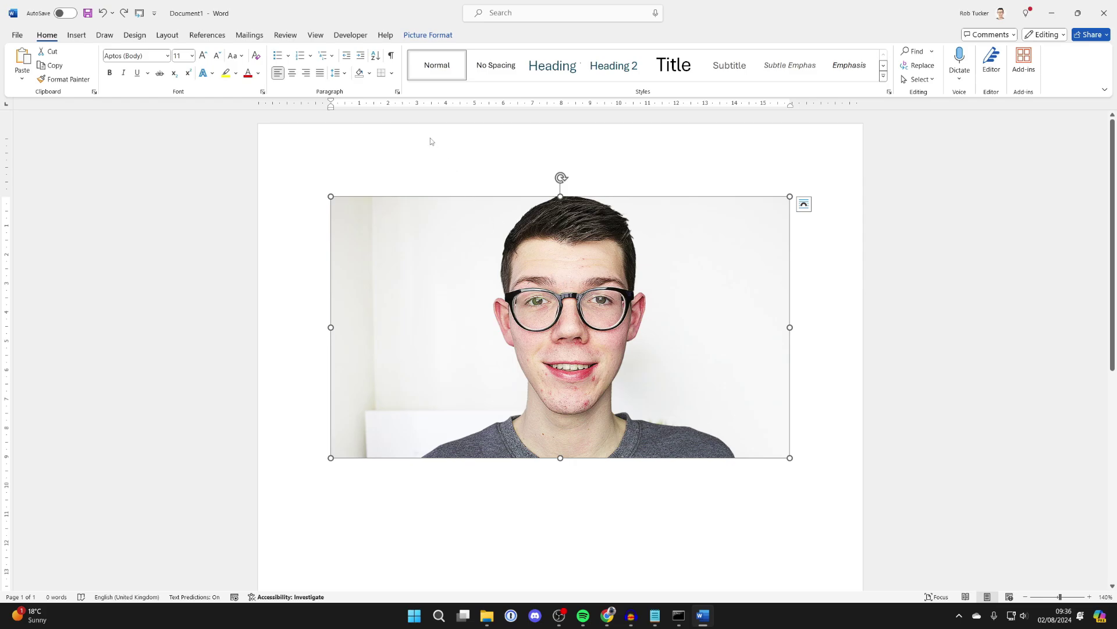
{"action": "left_click", "coordinate": [429, 35]}
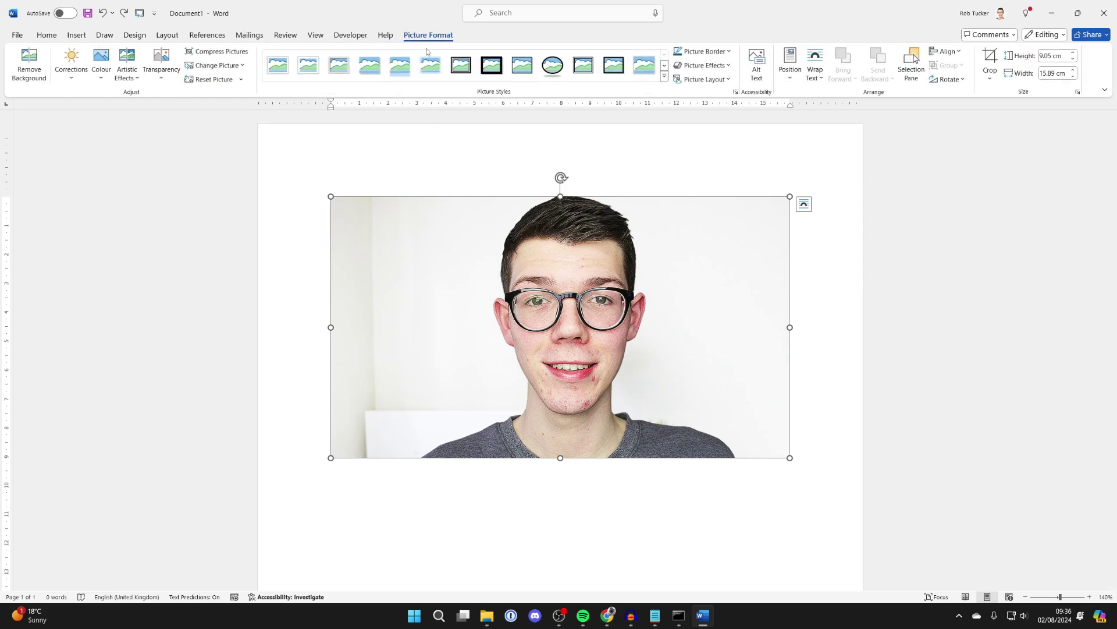
{"action": "left_click", "coordinate": [29, 69]}
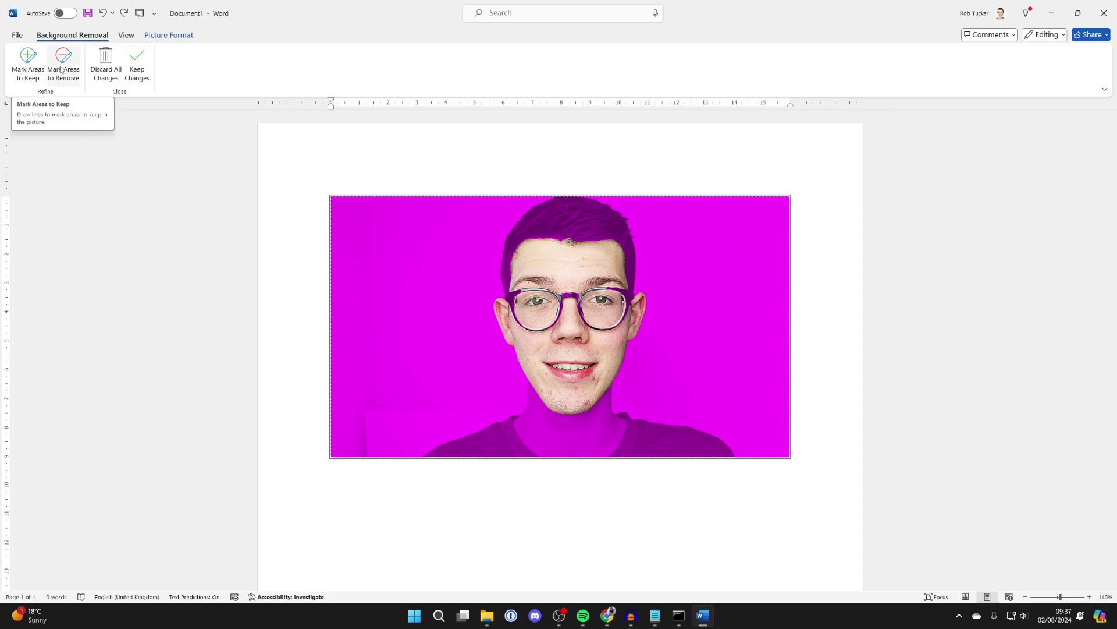
Mark the hair, glasses, neck and shirt as areas to keep, then apply the removal.
{"action": "left_click", "coordinate": [40, 65]}
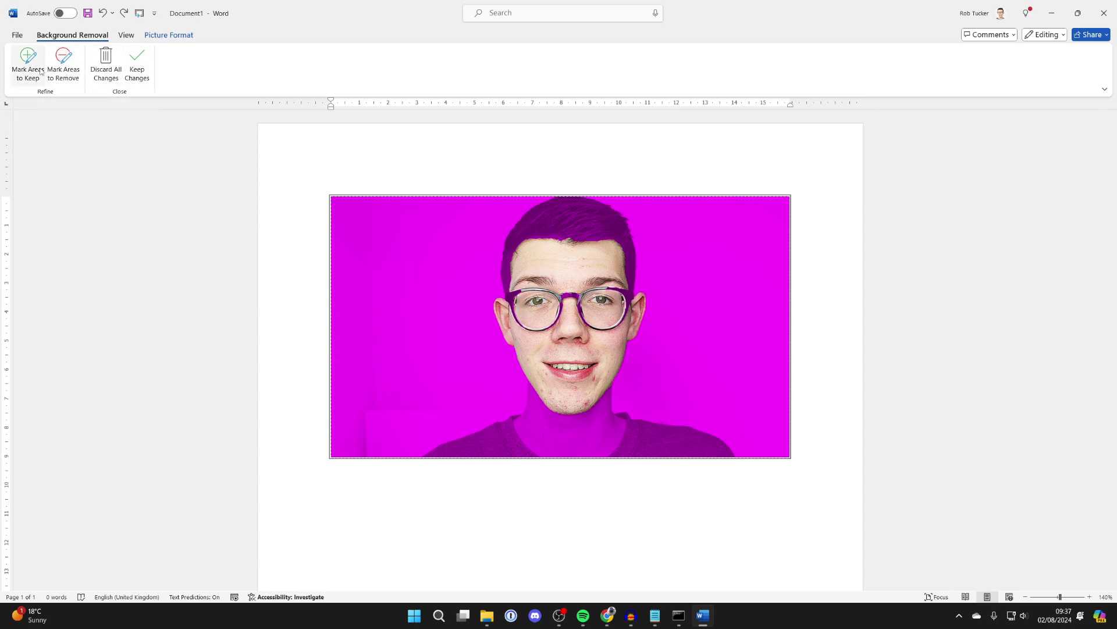
{"action": "left_click", "coordinate": [579, 217]}
{"action": "left_click", "coordinate": [574, 198]}
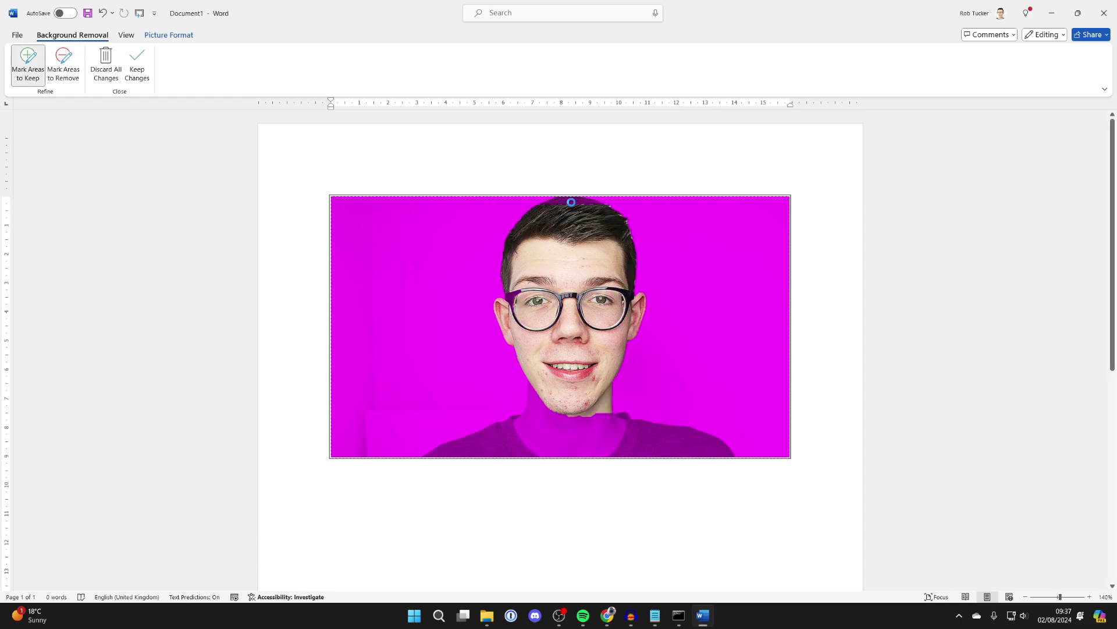
{"action": "left_click", "coordinate": [488, 444]}
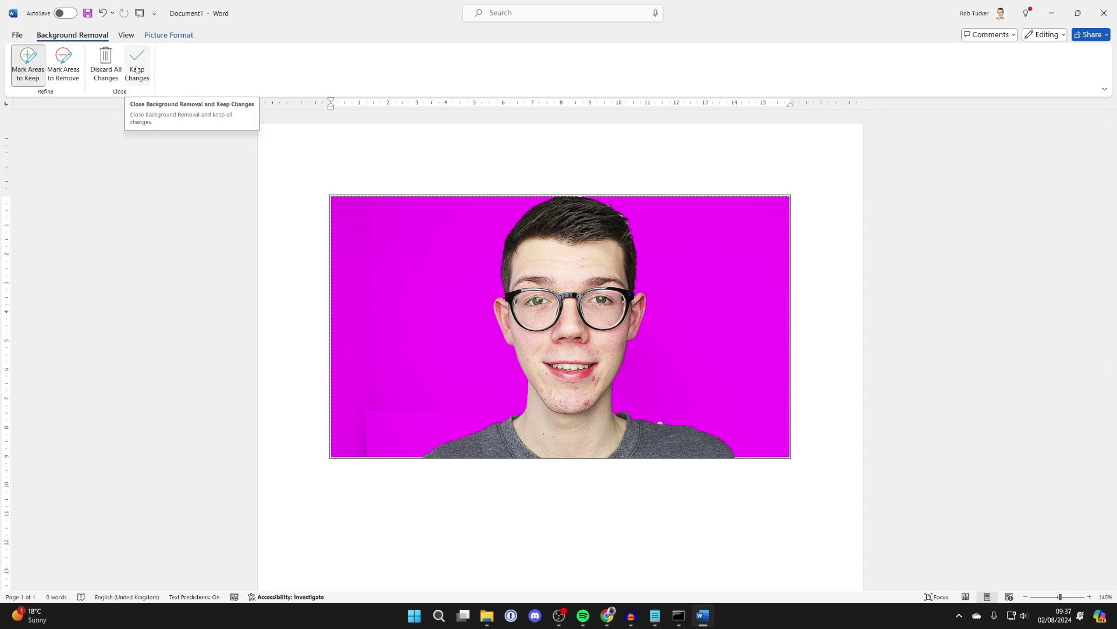
{"action": "left_click", "coordinate": [137, 70]}
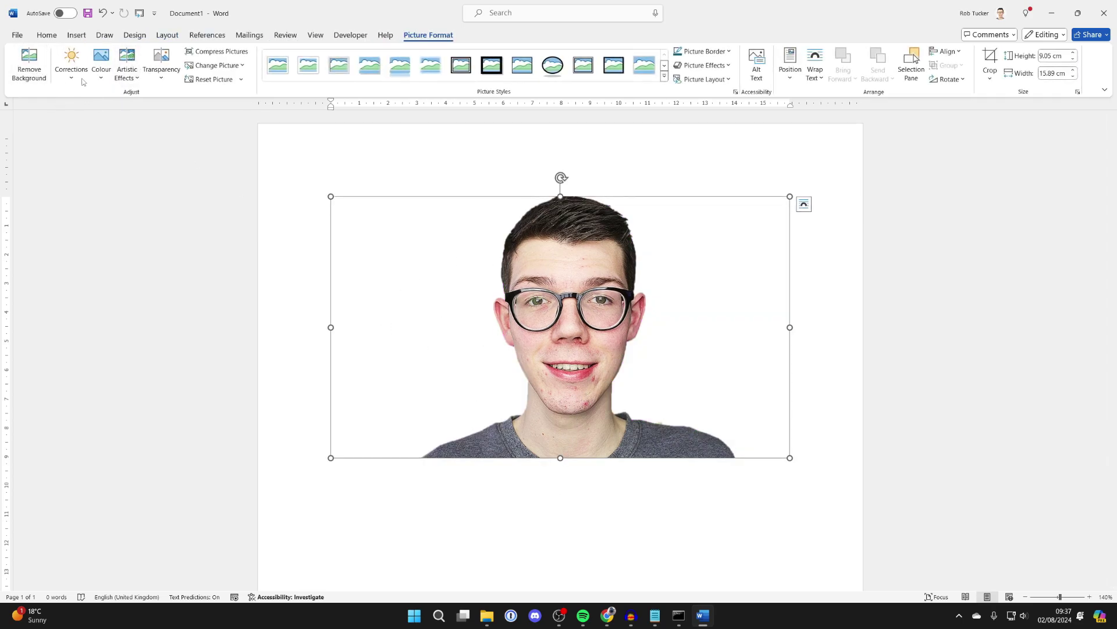
{"action": "left_click", "coordinate": [29, 66]}
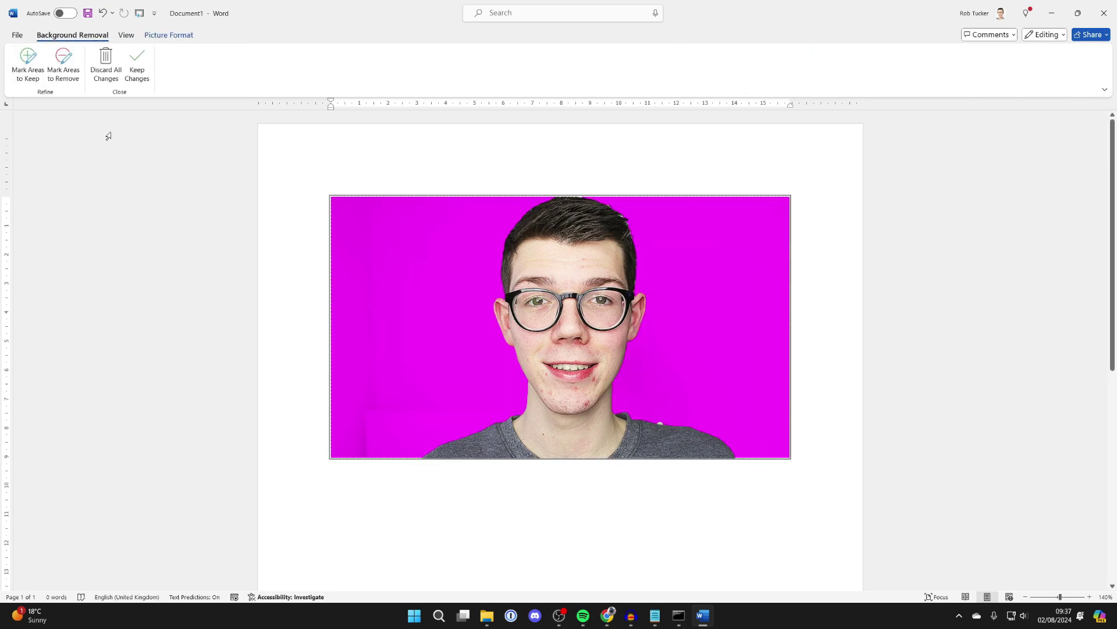
{"action": "left_click", "coordinate": [136, 70]}
{"action": "key", "text": "XF86AudioLowerVolume"}
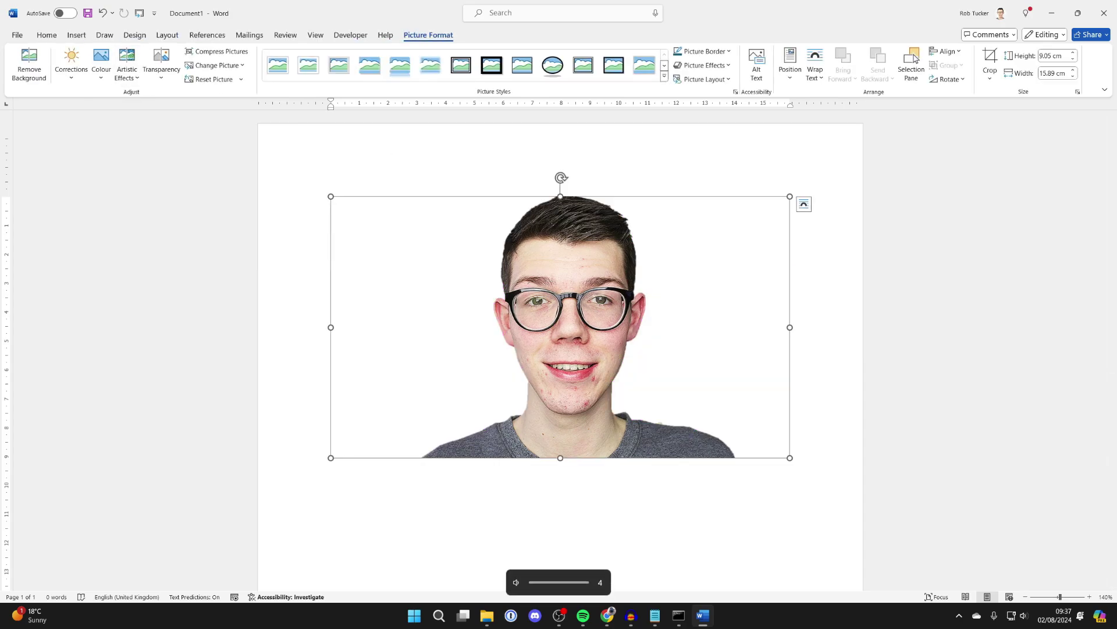